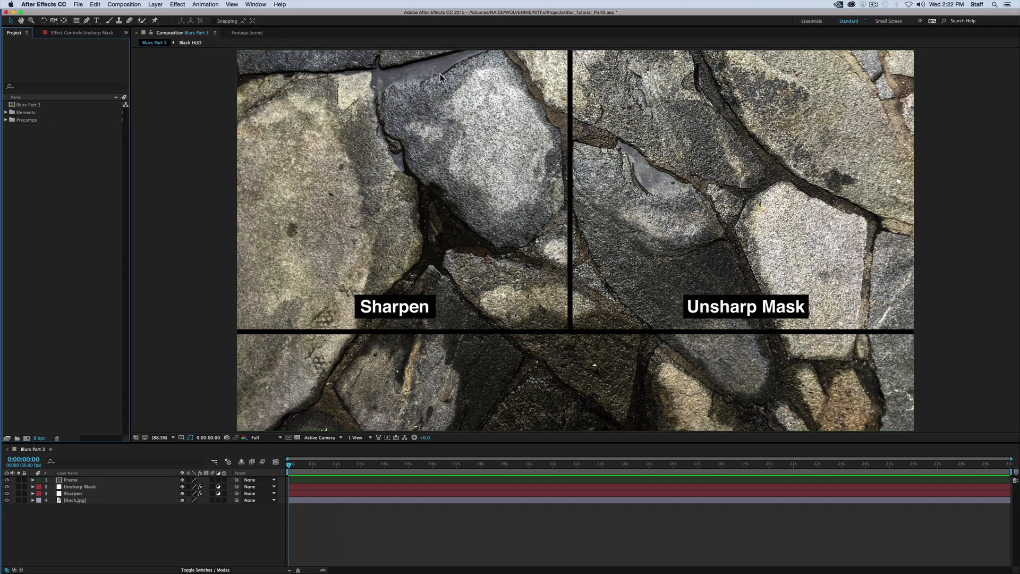
# Raise the Sharpen layer's Sharpen Amount to 107 in Effect Controls
pyautogui.click(86, 493)
pyautogui.press('e')
pyautogui.click(75, 33)
pyautogui.moveTo(76, 56); pyautogui.dragTo(124, 54)
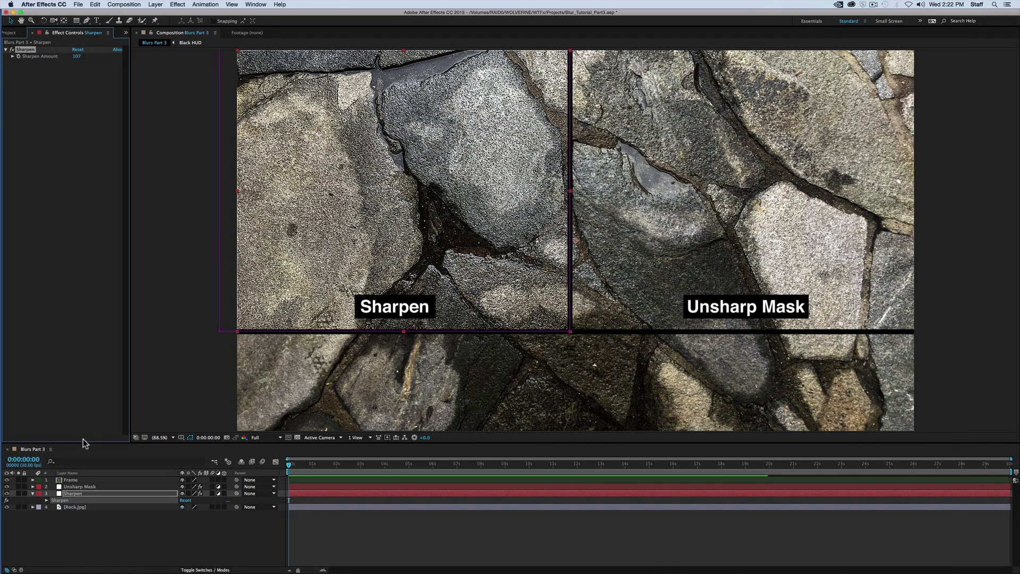
# Select the Unsharp Mask layer and reveal its applied effect
pyautogui.click(84, 486)
pyautogui.press('e')
# Push the Unsharp Mask Amount to 405, Radius to 46 and raise its Threshold
pyautogui.click(76, 493)
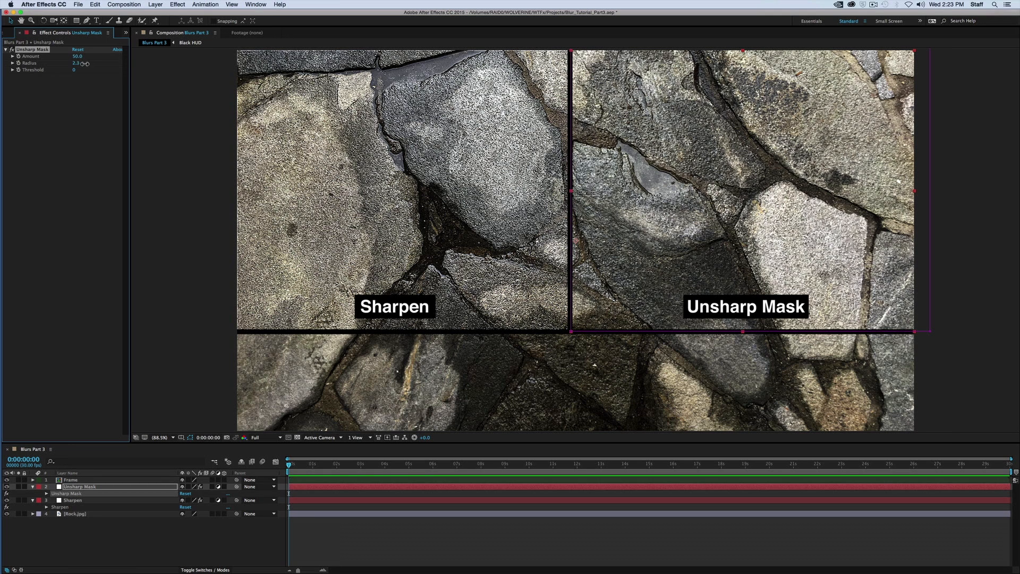
pyautogui.moveTo(84, 63); pyautogui.dragTo(156, 62)
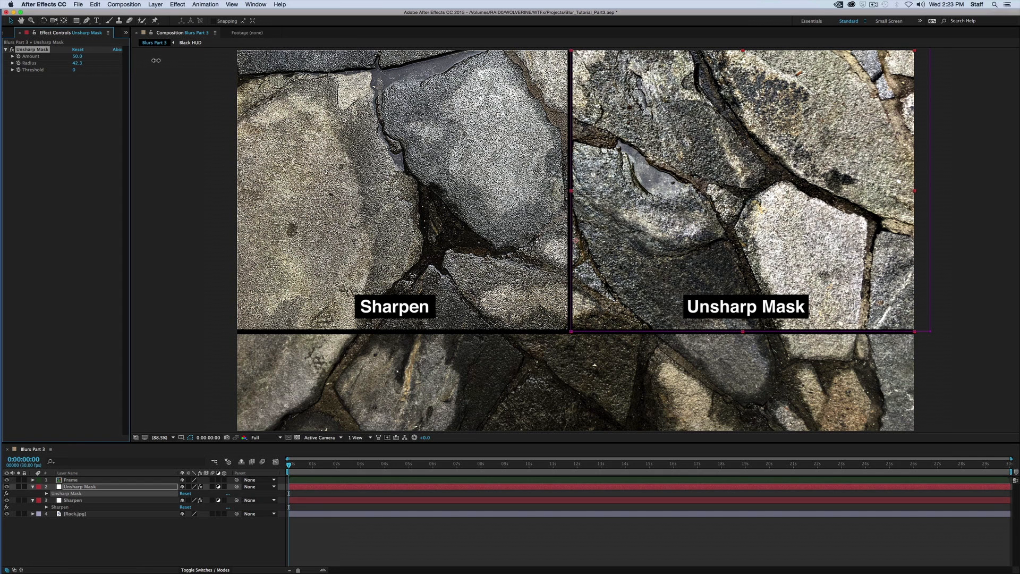
pyautogui.moveTo(76, 69); pyautogui.dragTo(187, 58)
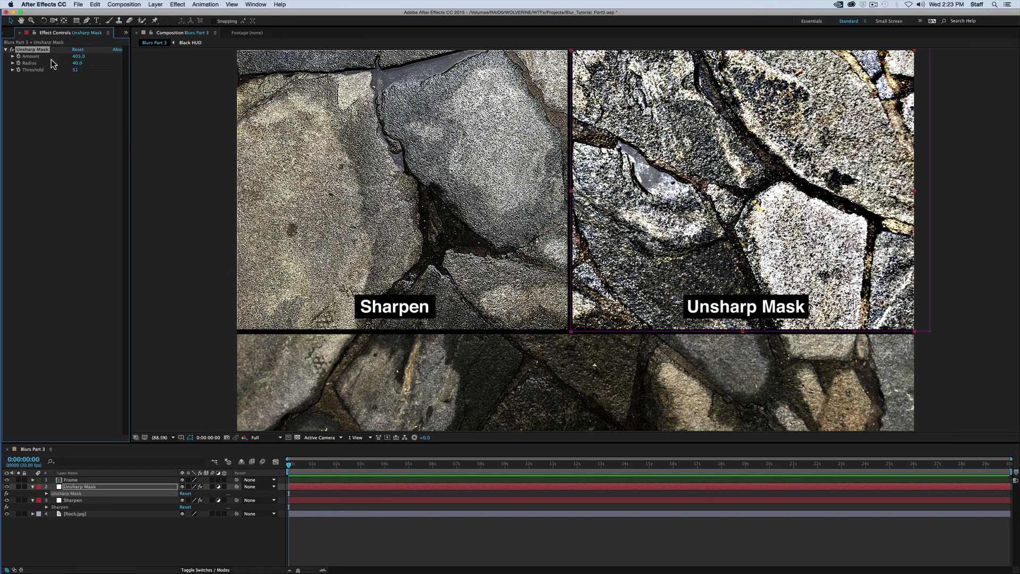
# Delete every layer in Blurs Part 3 and return to the Project panel
pyautogui.click(183, 537)
pyautogui.press('super+a')
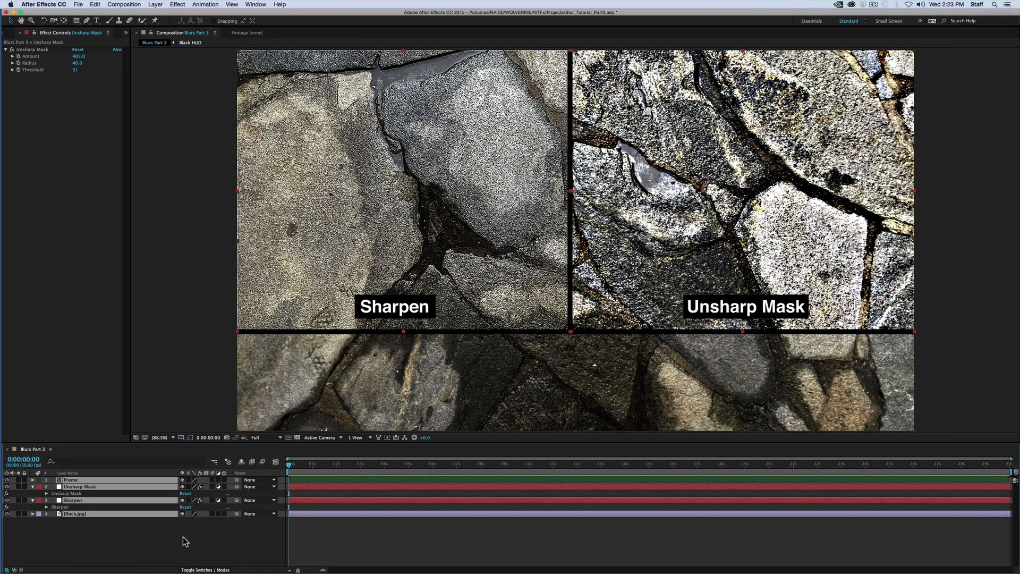
pyautogui.press('Delete')
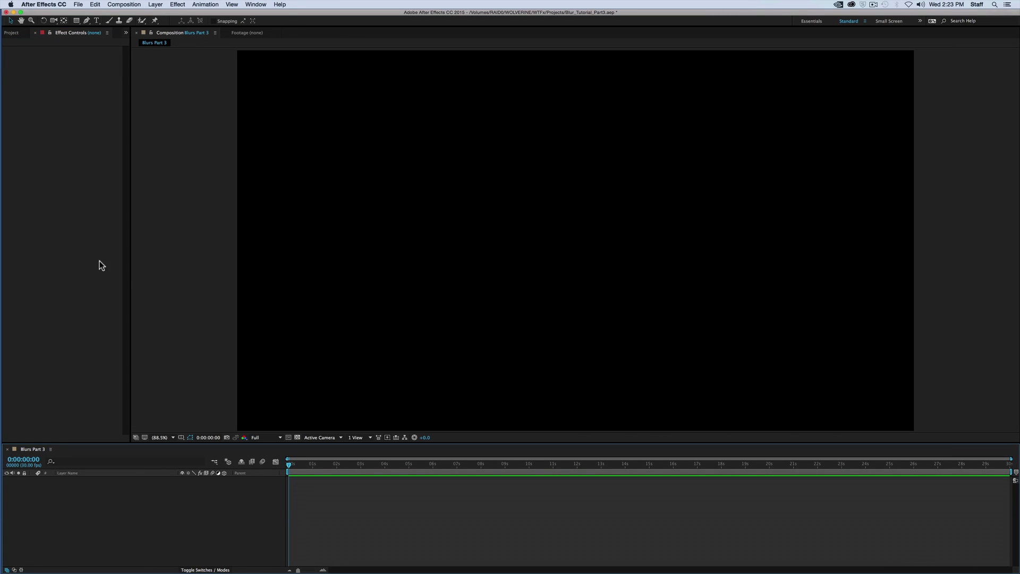
pyautogui.click(14, 32)
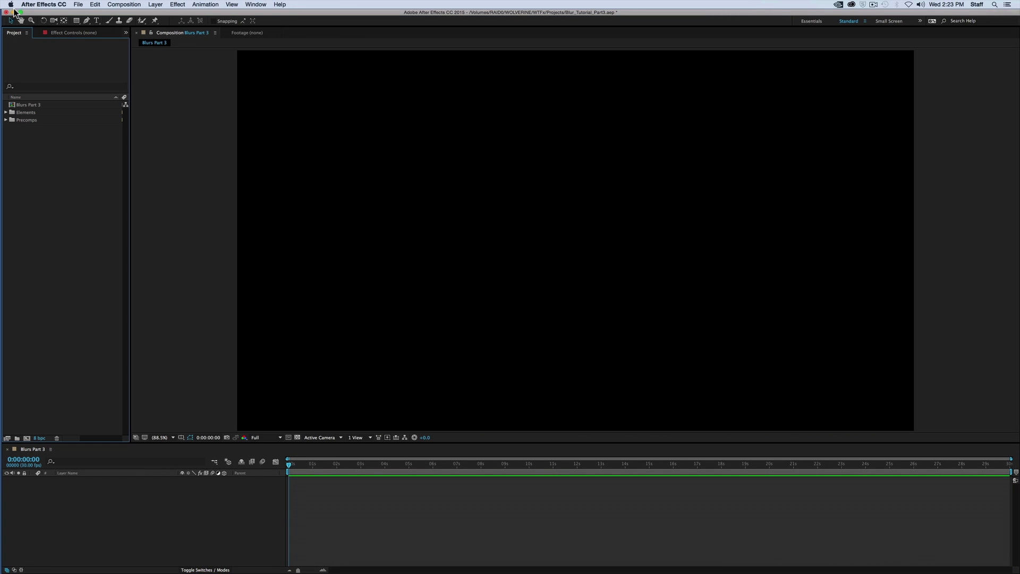